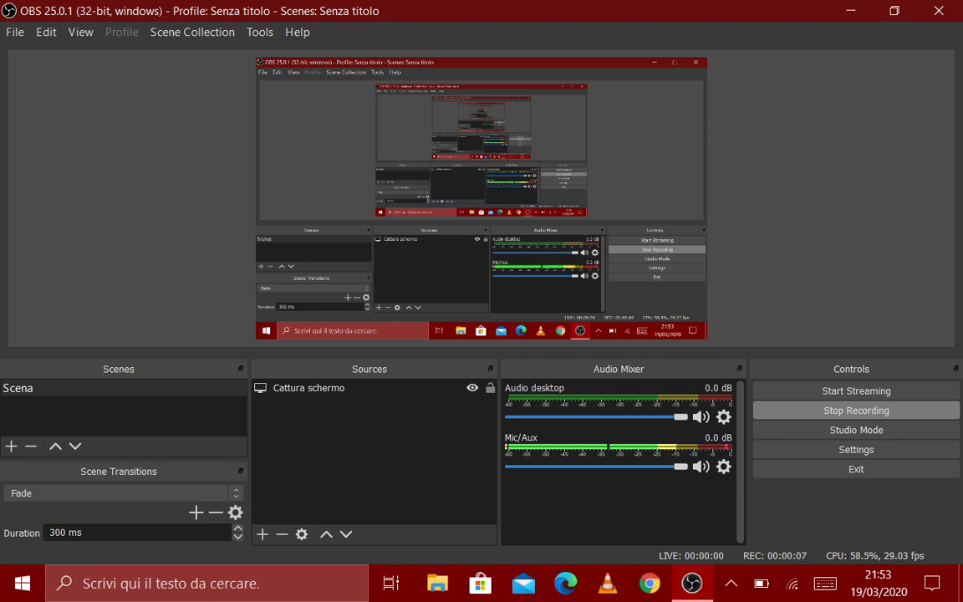
Minimize the OBS window and launch Avidemux 2.7 from the desktop.
{"action": "left_click", "coordinate": [851, 11]}
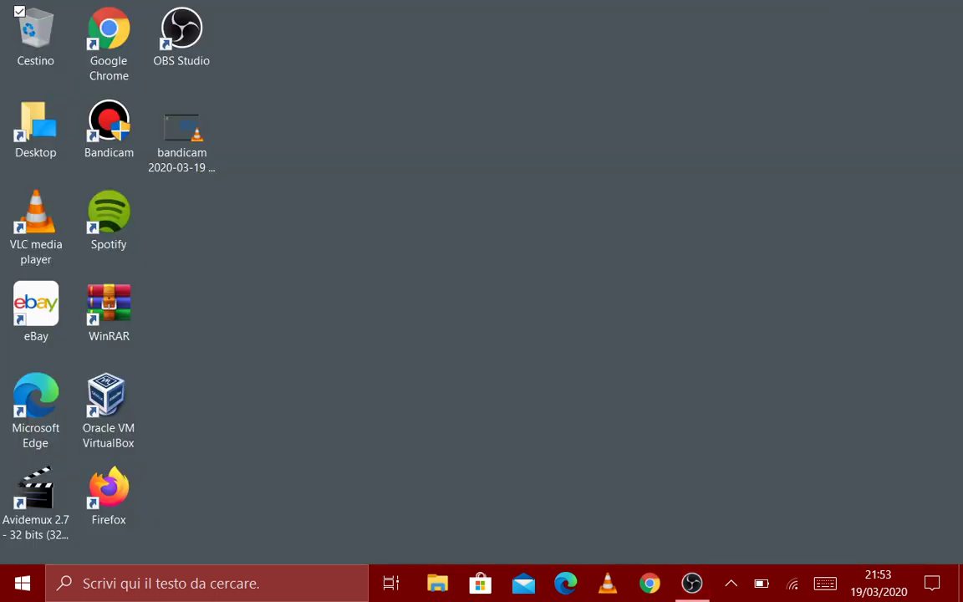
{"action": "key", "text": "a"}
{"action": "key", "text": "Return"}
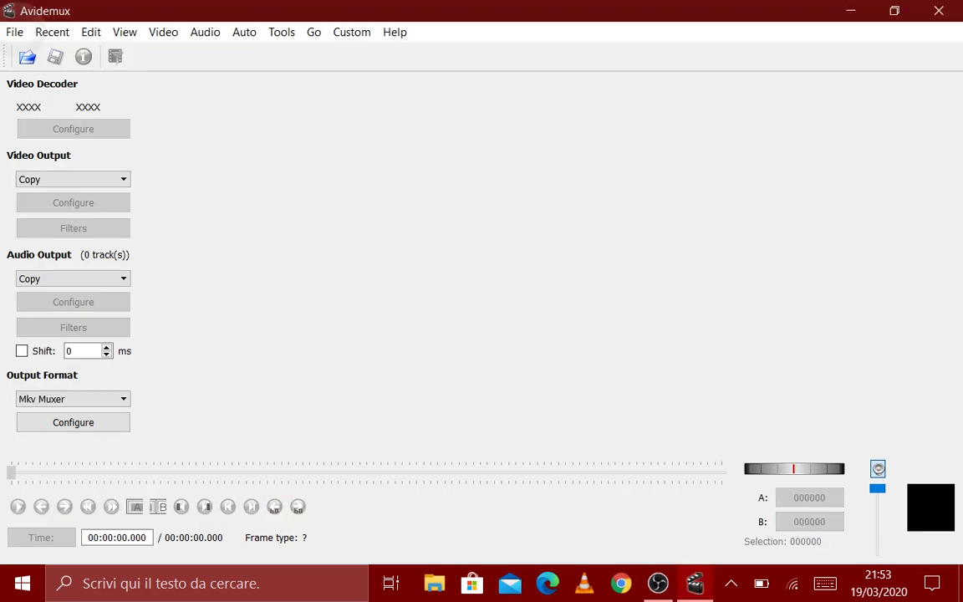
{"action": "left_click", "coordinate": [14, 33]}
{"action": "left_click", "coordinate": [43, 53]}
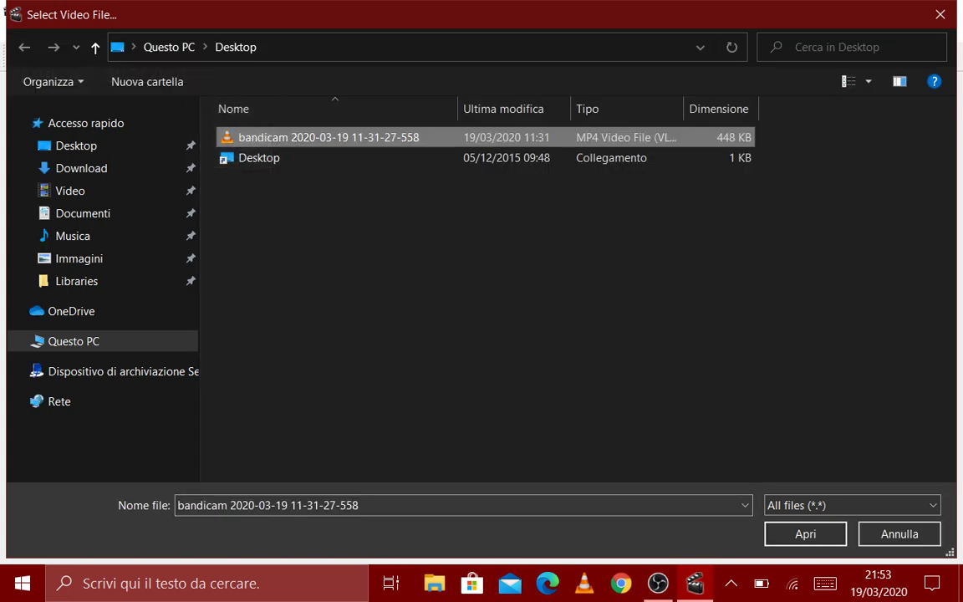
{"action": "right_click", "coordinate": [329, 137]}
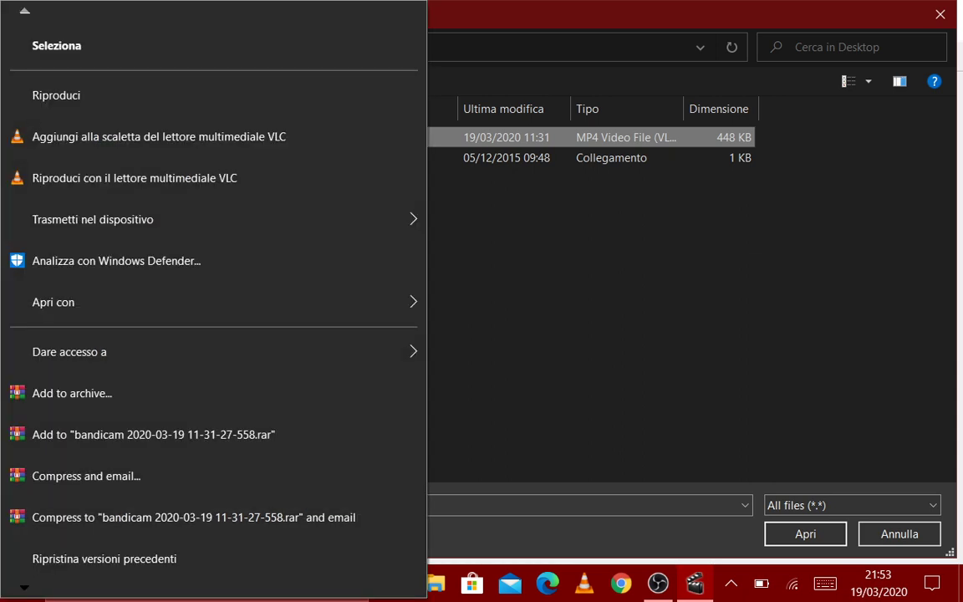
{"action": "key", "text": "Escape"}
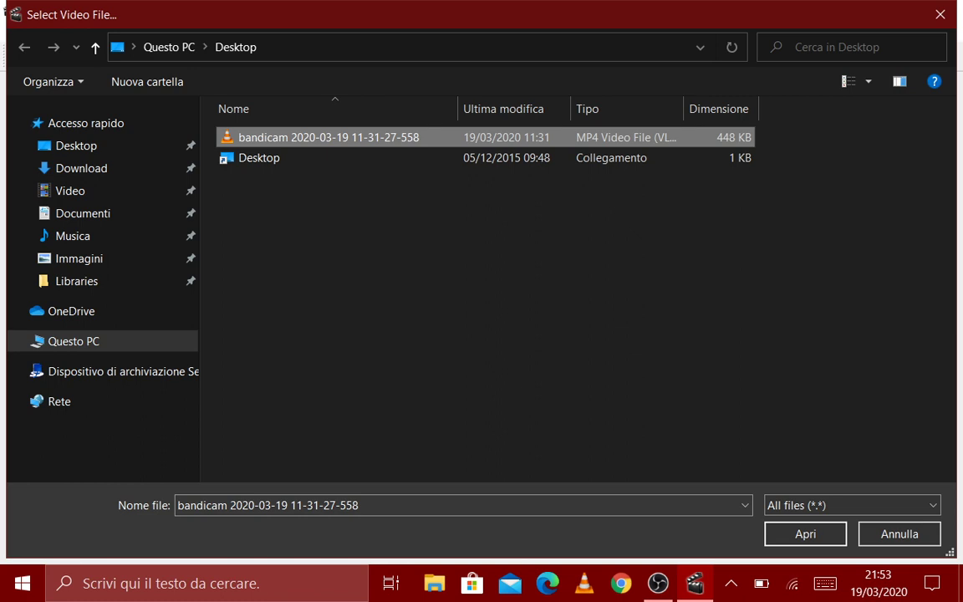
{"action": "key", "text": "Return"}
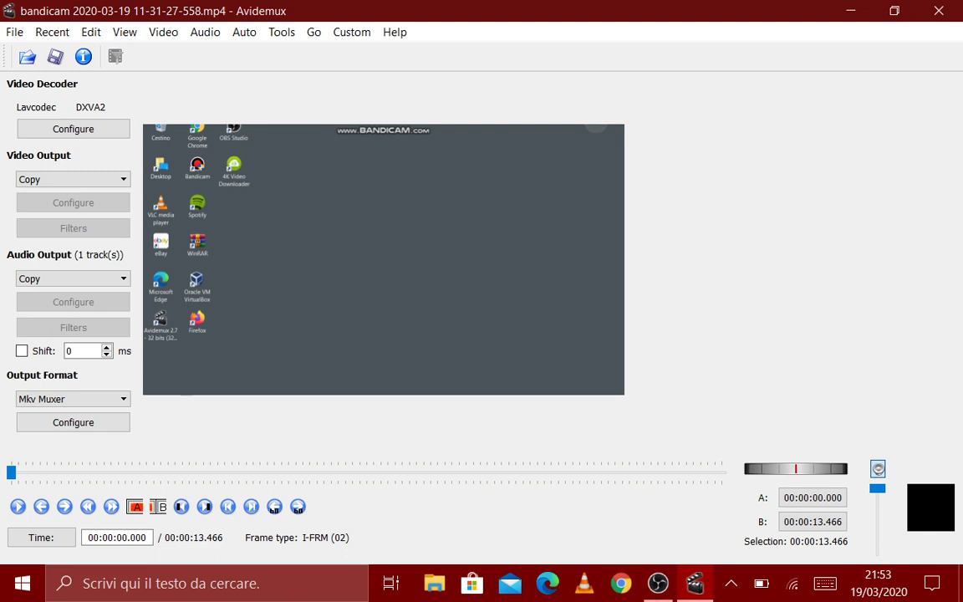
Set the output format to MP4 Muxer and the video output codec to Mpeg4 ASP (xvid4).
{"action": "left_click", "coordinate": [74, 399]}
{"action": "left_click", "coordinate": [74, 399]}
{"action": "left_click", "coordinate": [74, 399]}
{"action": "left_click", "coordinate": [43, 450]}
{"action": "left_click", "coordinate": [74, 179]}
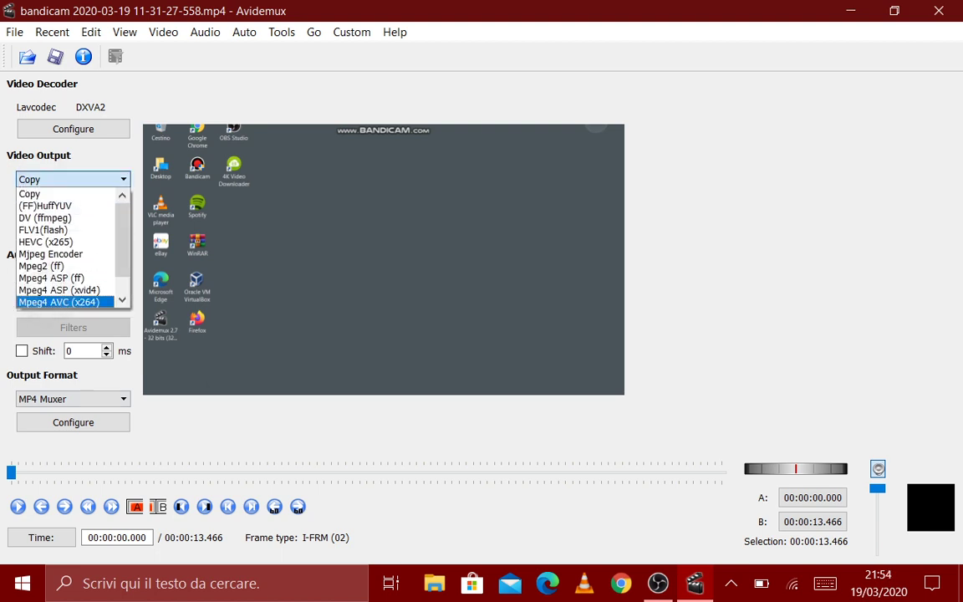
{"action": "key", "text": "Return"}
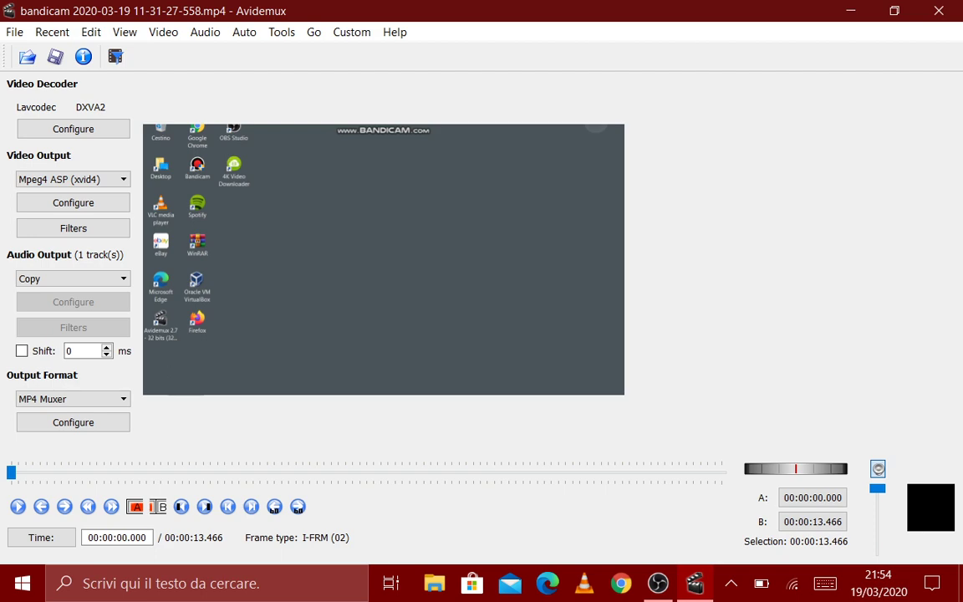
Open the settings of the swsResize transform filter from the video filter manager.
{"action": "key", "text": "ctrl+alt+f"}
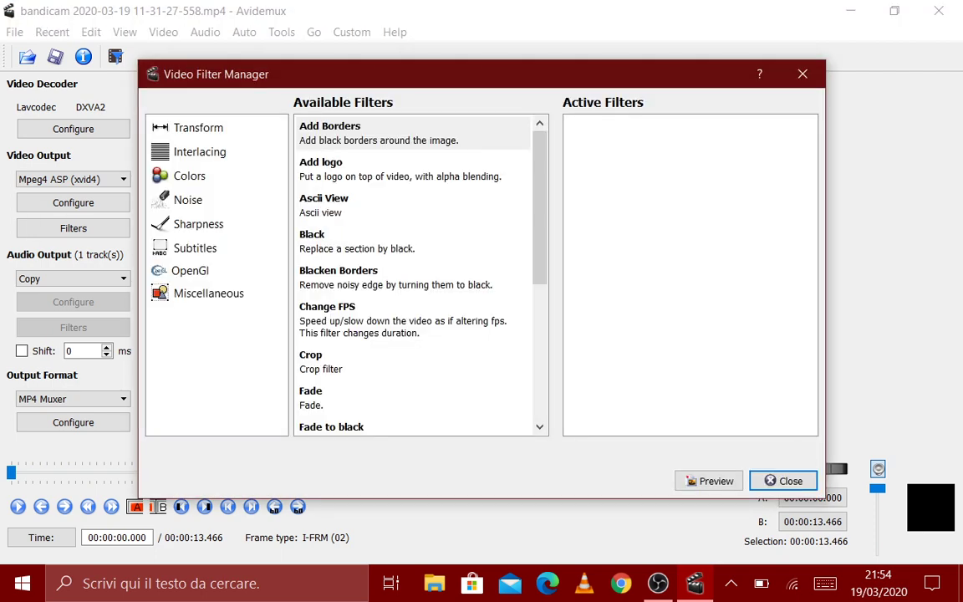
{"action": "key", "text": "Escape"}
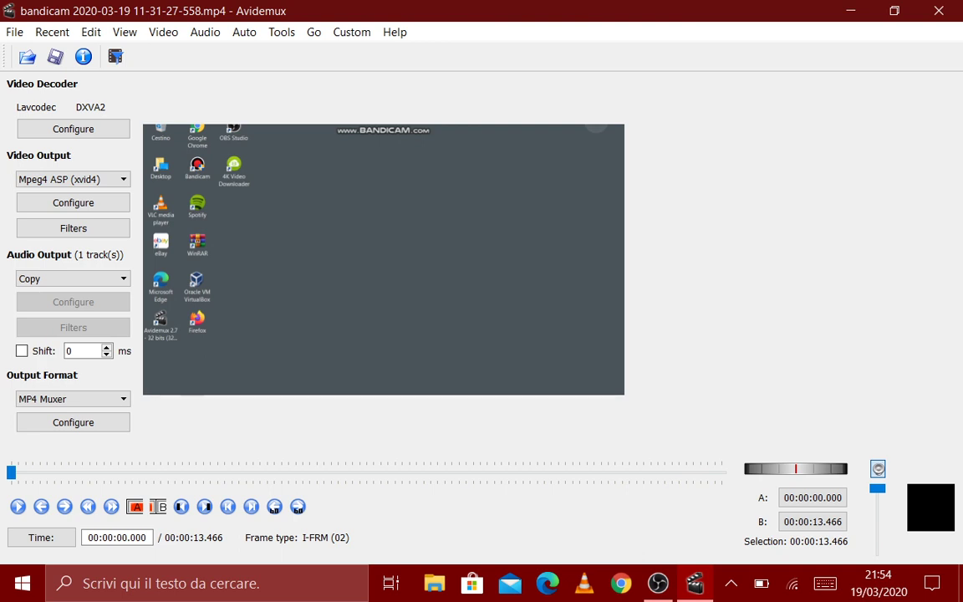
{"action": "key", "text": "ctrl+alt+f"}
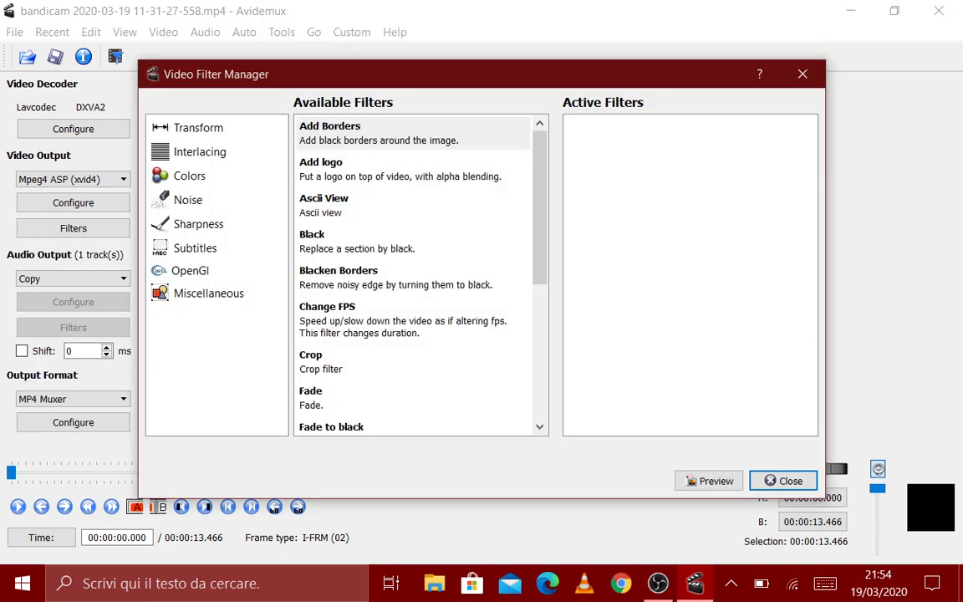
{"action": "scroll", "coordinate": [421, 276], "scroll_direction": "down", "scroll_amount": 5}
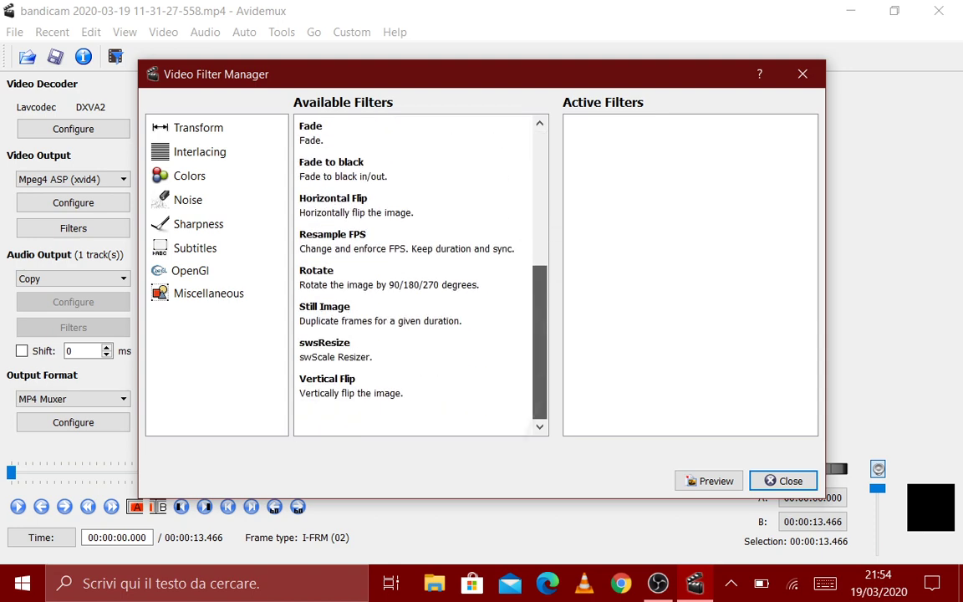
{"action": "double_click", "coordinate": [335, 349]}
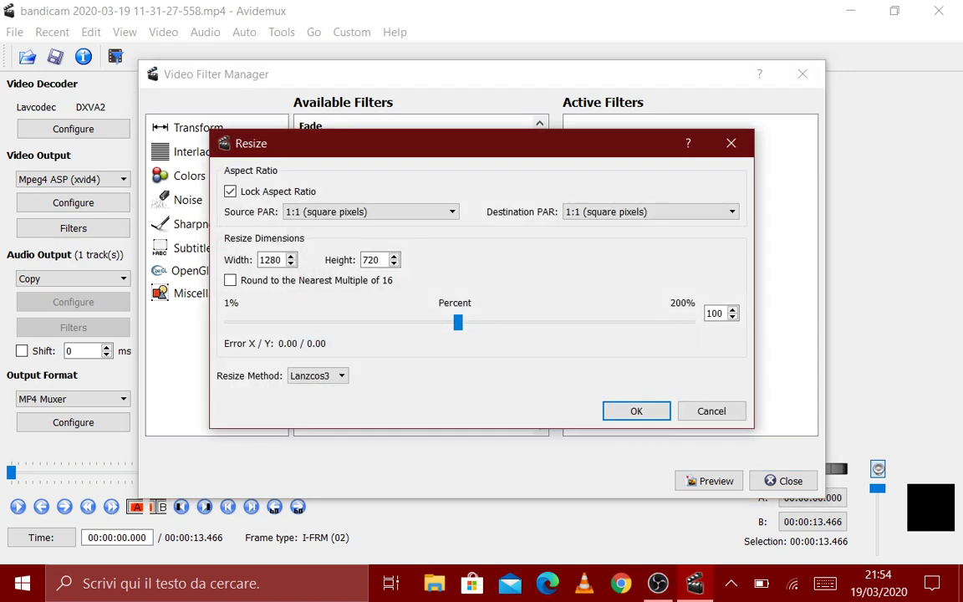
Set the resize height to 480 with the aspect ratio locked.
{"action": "left_click", "coordinate": [380, 260]}
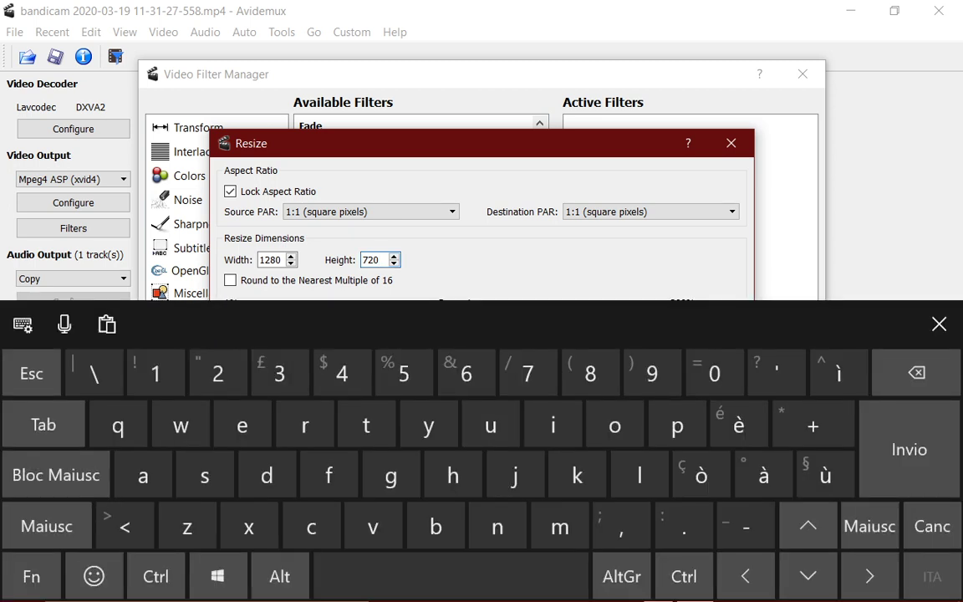
{"action": "key", "text": "BackSpace"}
{"action": "key", "text": "BackSpace"}
{"action": "key", "text": "BackSpace"}
{"action": "type", "text": "4"}
{"action": "key", "text": "BackSpace"}
{"action": "type", "text": "480"}
{"action": "left_click", "coordinate": [939, 324]}
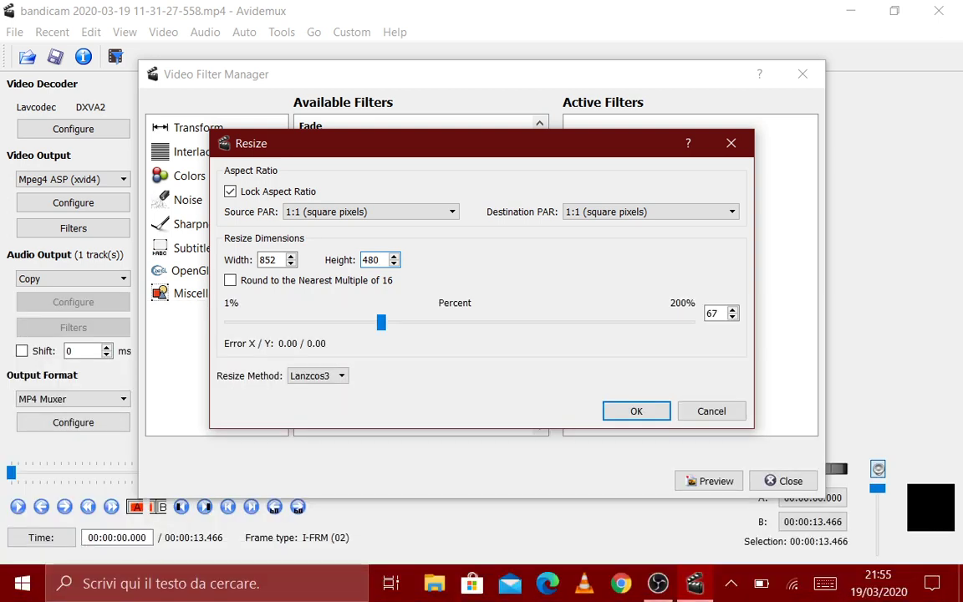
Set the resize width to 854, apply the swsResize filter and close the filter manager.
{"action": "left_click", "coordinate": [291, 256]}
{"action": "left_click", "coordinate": [374, 260]}
{"action": "left_click", "coordinate": [383, 260]}
{"action": "key", "text": "Return"}
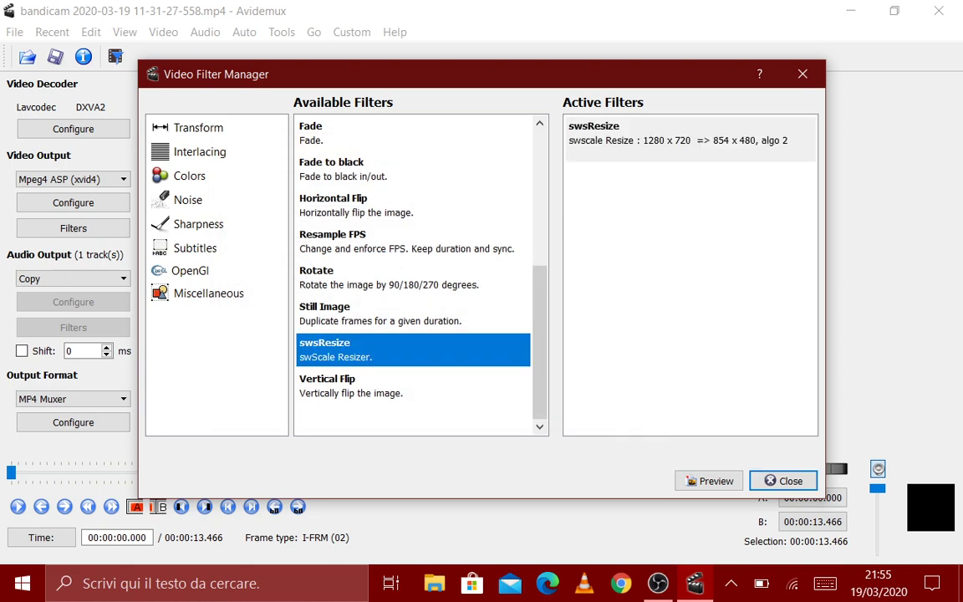
{"action": "left_click_drag", "start_coordinate": [541, 343], "coordinate": [540, 201]}
{"action": "left_click", "coordinate": [784, 481]}
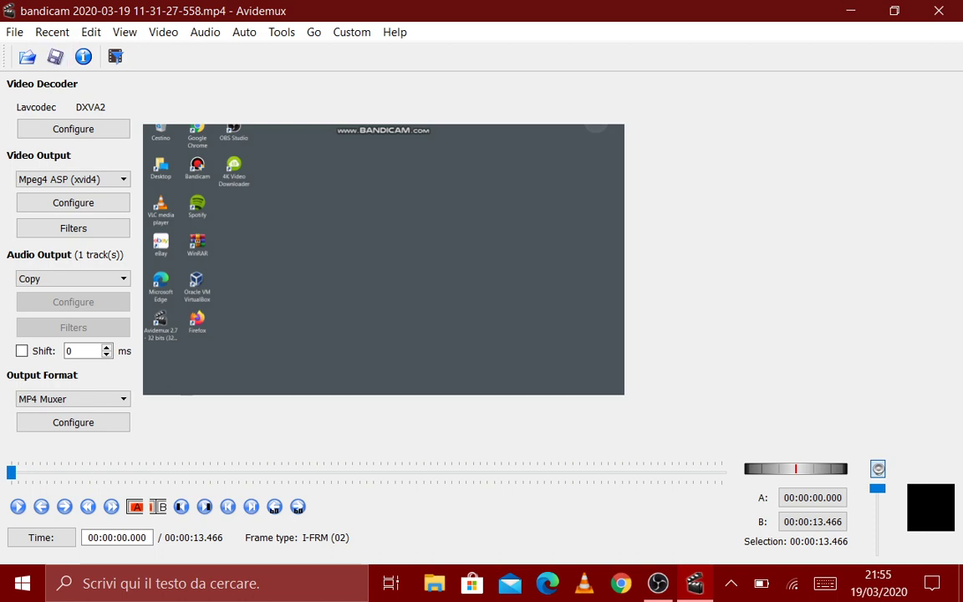
Start saving the video to the Desktop, replacing the "_edit" suffix of the file name with " 480p".
{"action": "left_click", "coordinate": [55, 56]}
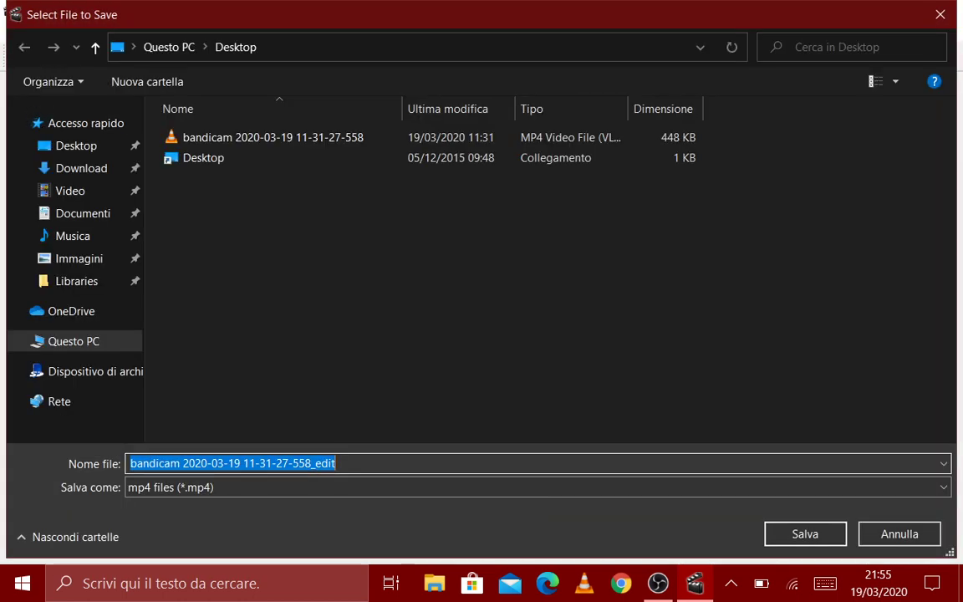
{"action": "left_click", "coordinate": [336, 463]}
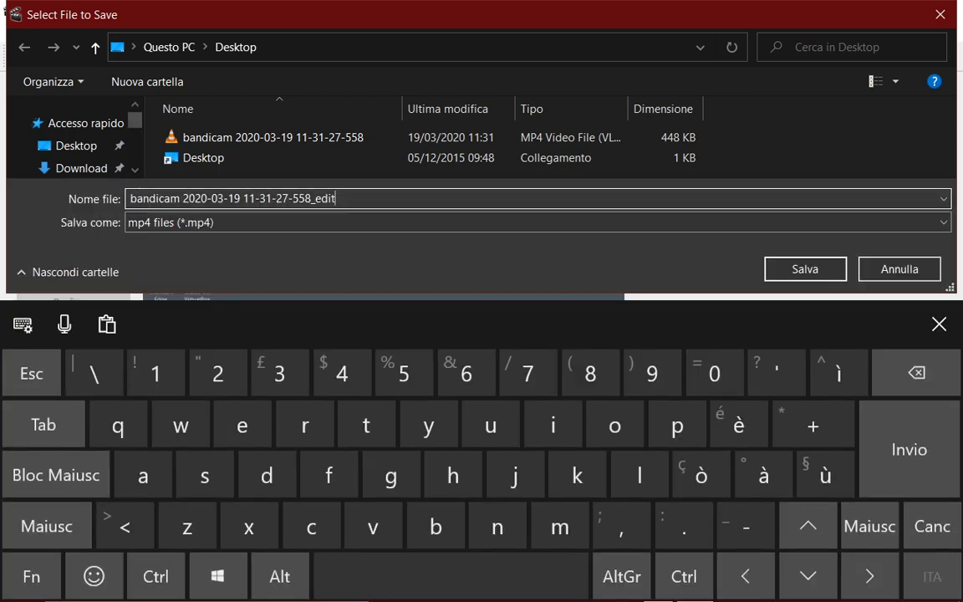
{"action": "key", "text": "BackSpace"}
{"action": "key", "text": "BackSpace"}
{"action": "key", "text": "BackSpace"}
{"action": "key", "text": "BackSpace"}
{"action": "key", "text": "BackSpace"}
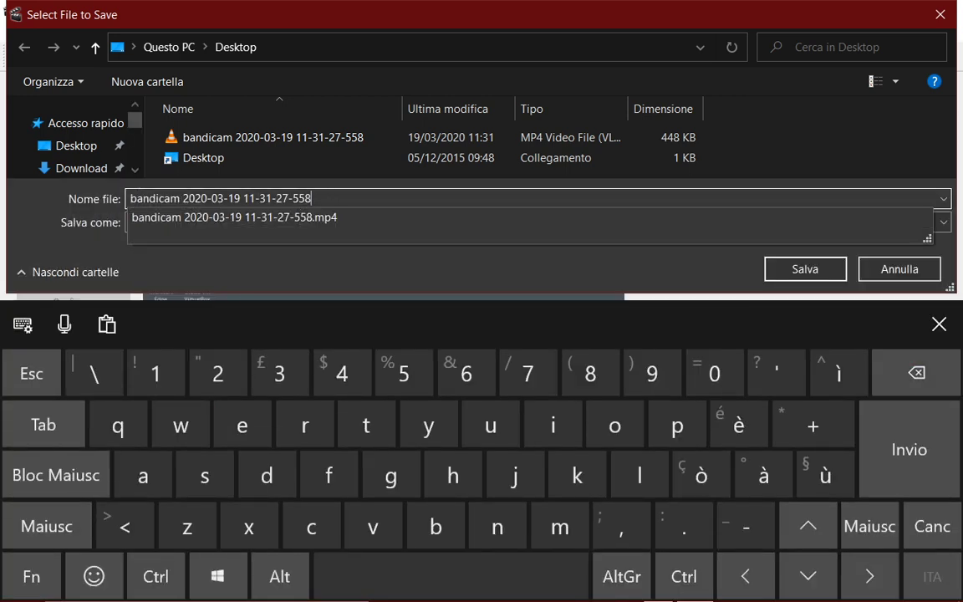
{"action": "type", "text": "480p"}
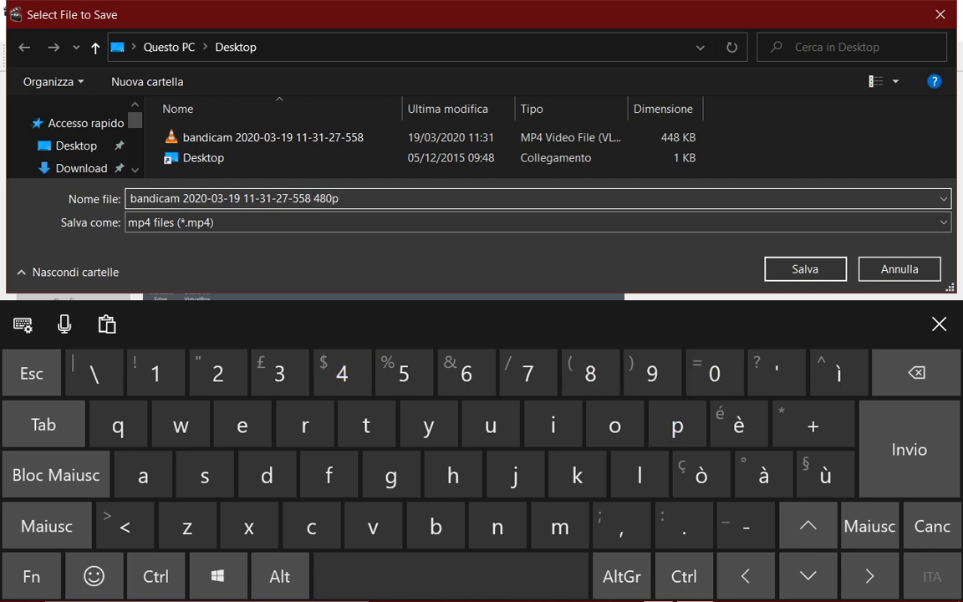
{"action": "left_click", "coordinate": [940, 324]}
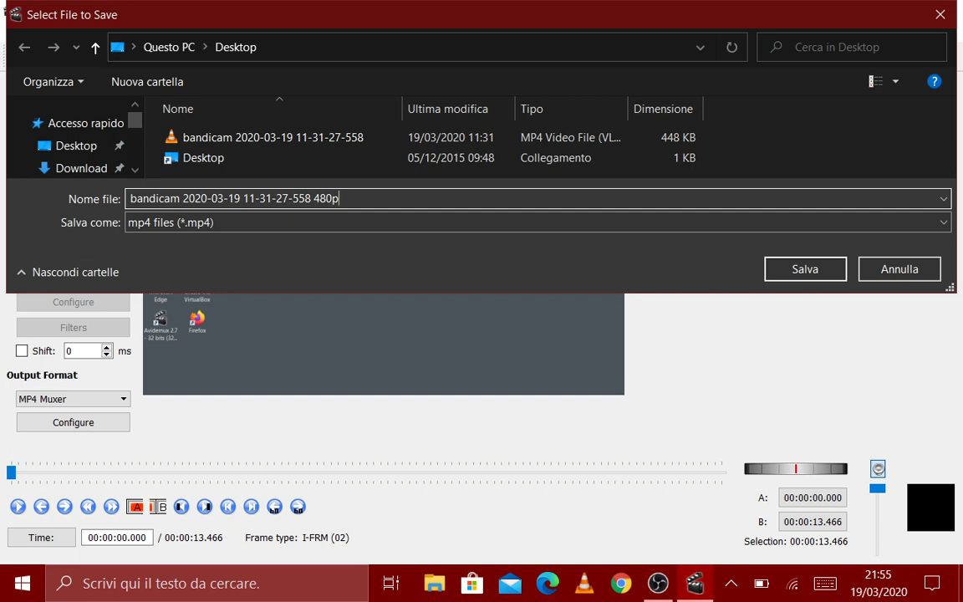
{"action": "left_click", "coordinate": [826, 583]}
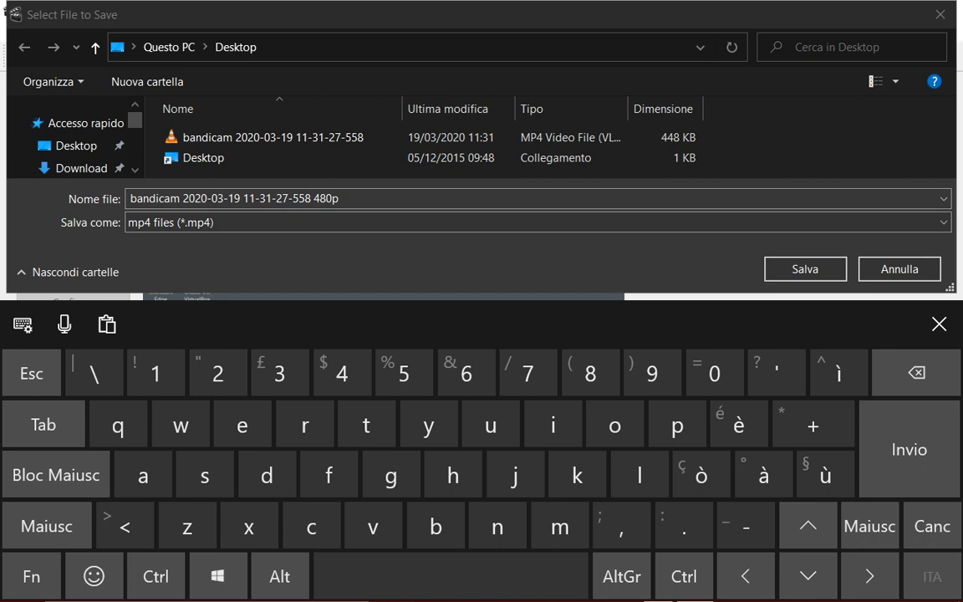
{"action": "left_click", "coordinate": [502, 199]}
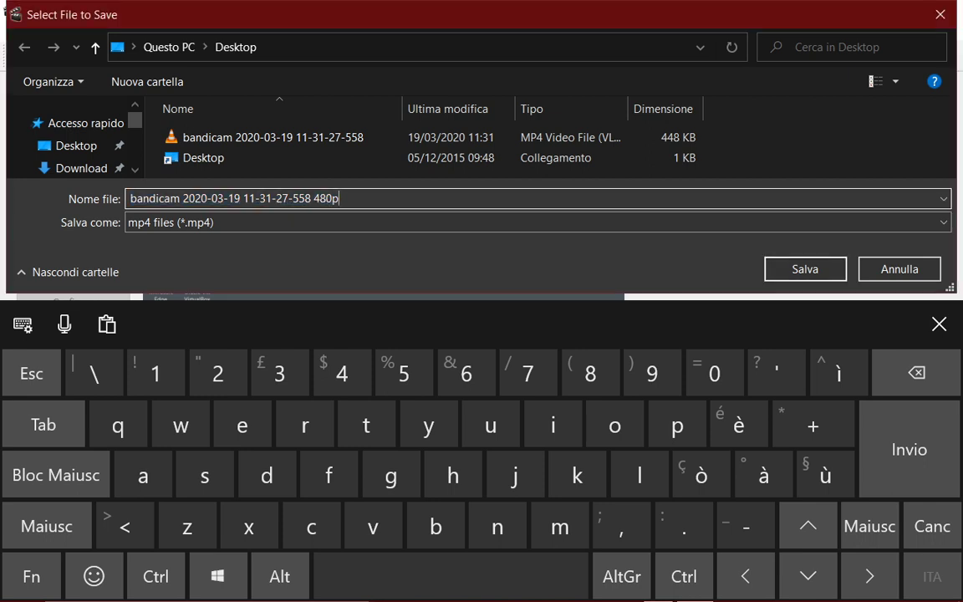
{"action": "key", "text": "Caps_Lock"}
{"action": "type", "text": "S"}
{"action": "key", "text": "Caps_Lock"}
{"action": "key", "text": "Caps_Lock"}
{"action": "type", "text": "D"}
{"action": "key", "text": "Caps_Lock"}
{"action": "left_click", "coordinate": [939, 324]}
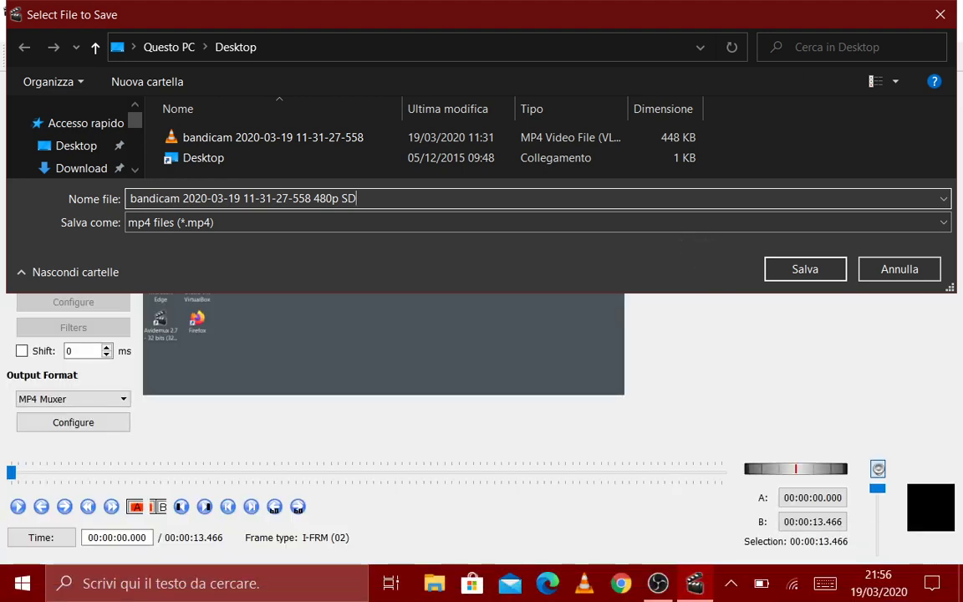
Save the resized MP4 video and close Avidemux once the encoding is done.
{"action": "key", "text": "Return"}
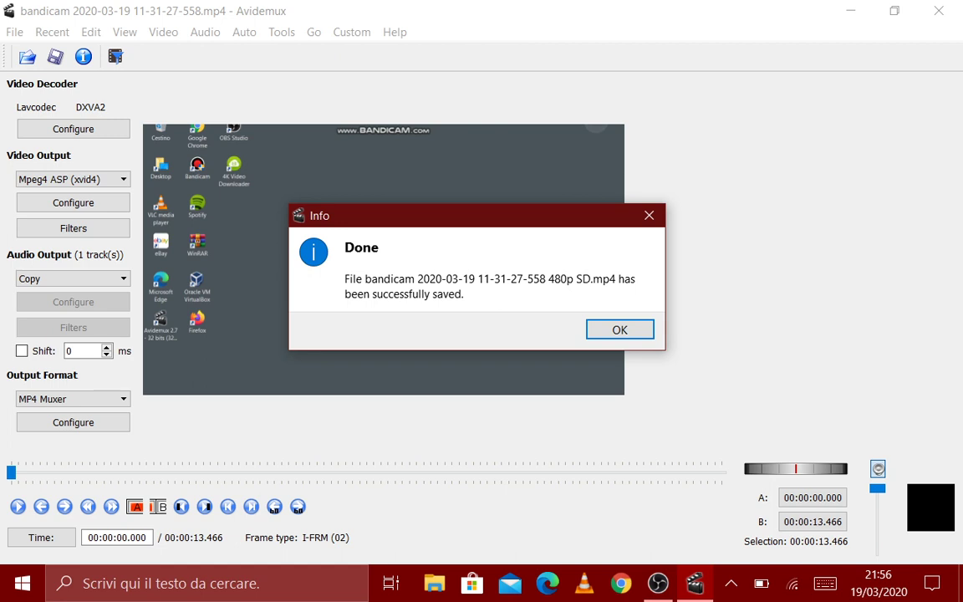
{"action": "key", "text": "Return"}
{"action": "key", "text": "alt+F4"}
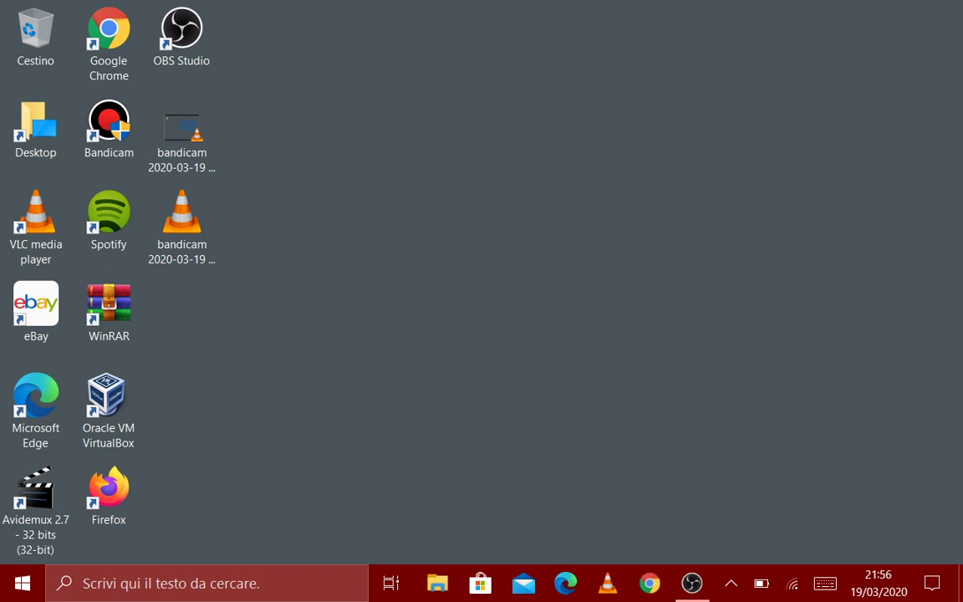
{"action": "right_click", "coordinate": [182, 219]}
{"action": "left_click", "coordinate": [194, 312]}
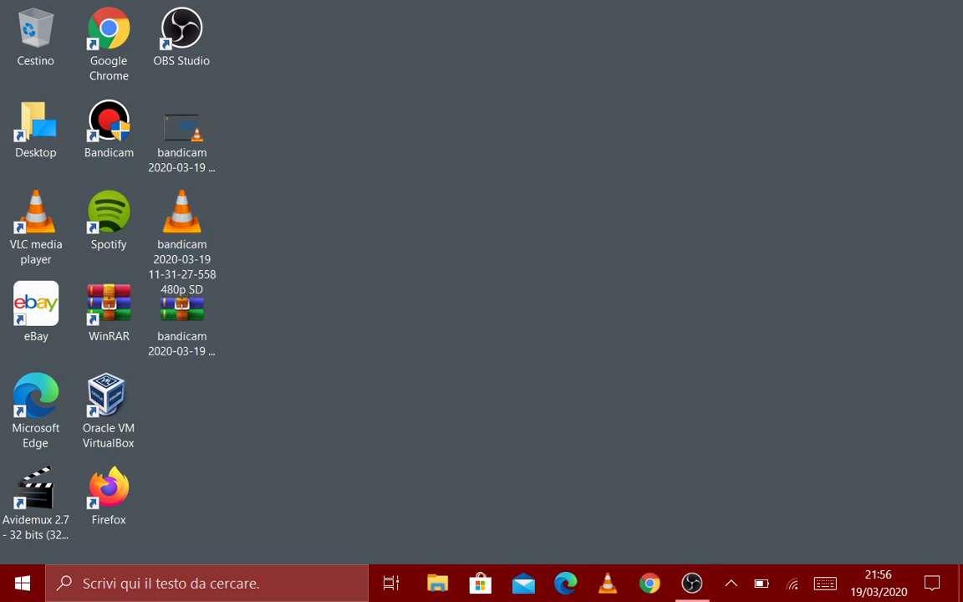
{"action": "left_click_drag", "start_coordinate": [182, 310], "coordinate": [36, 48]}
{"action": "left_click", "coordinate": [77, 60]}
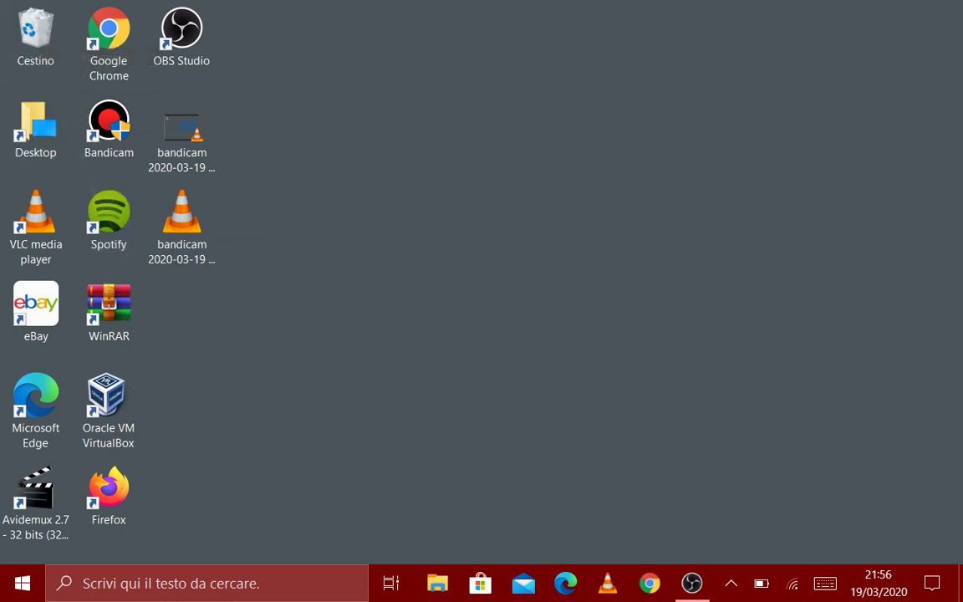
Play the 480p SD video in VLC, check its video resolution in the codec information, and close the player.
{"action": "left_click", "coordinate": [181, 219]}
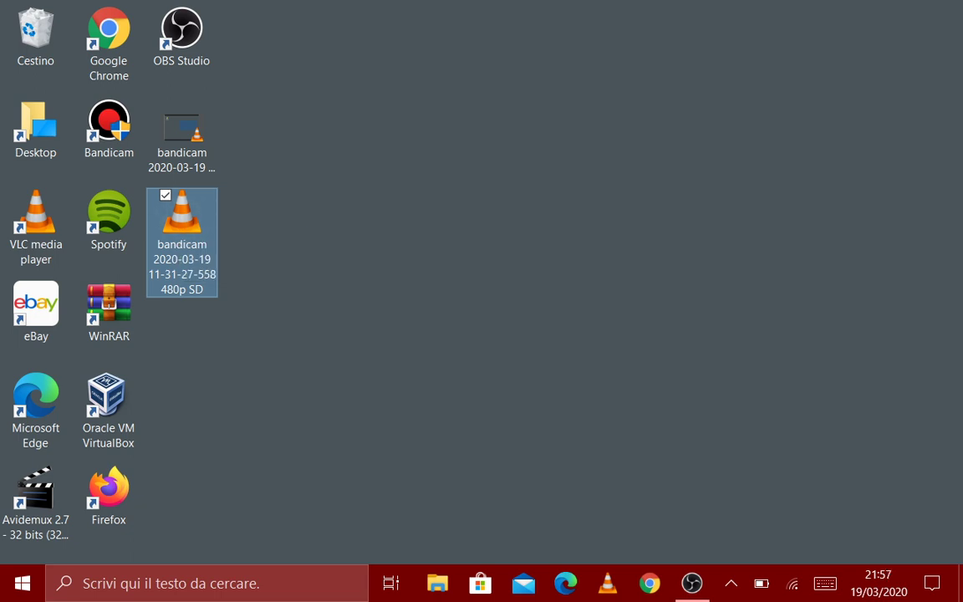
{"action": "key", "text": "Return"}
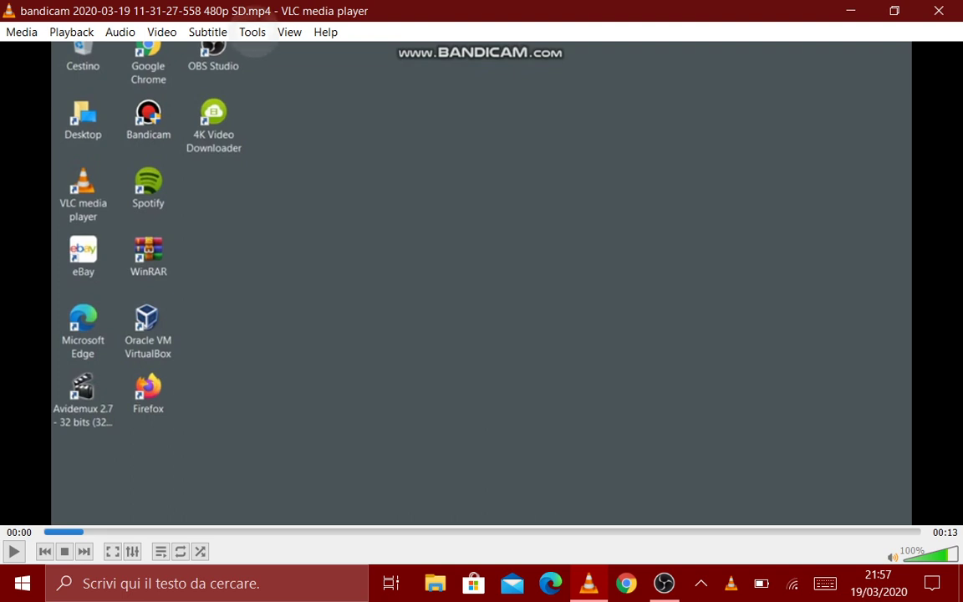
{"action": "left_click", "coordinate": [252, 32]}
{"action": "left_click", "coordinate": [269, 112]}
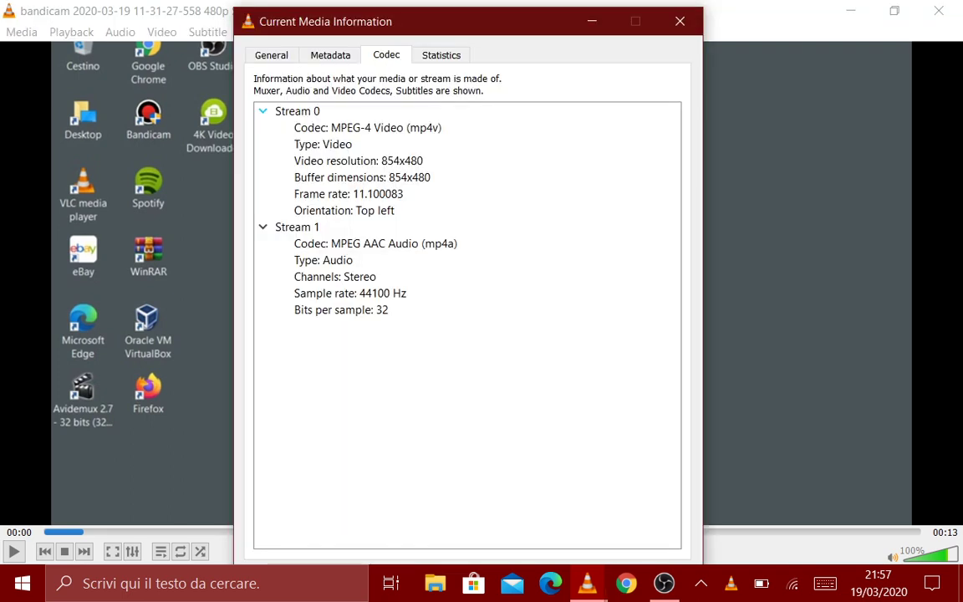
{"action": "left_click", "coordinate": [360, 161]}
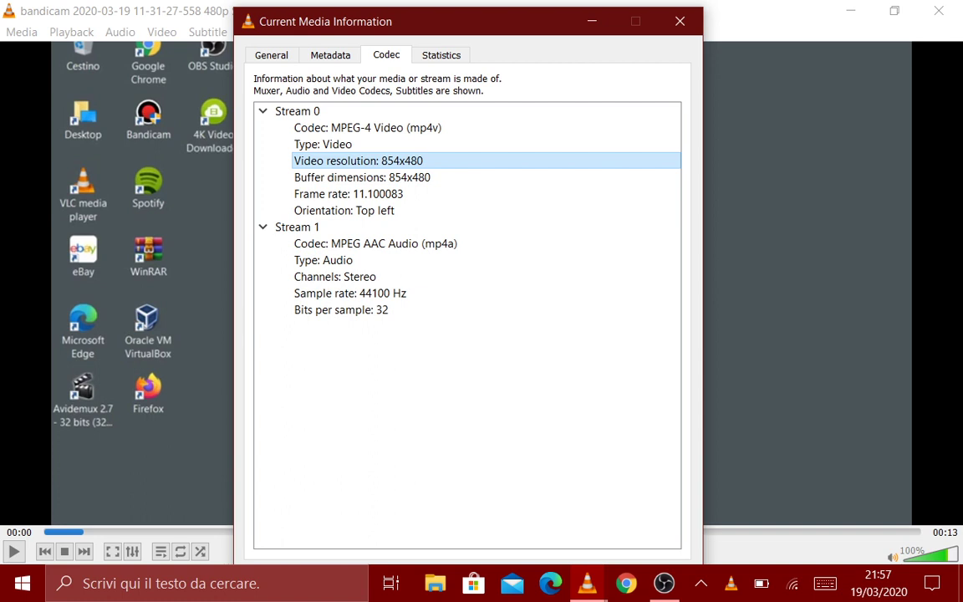
{"action": "left_click", "coordinate": [680, 22]}
{"action": "left_click", "coordinate": [939, 11]}
Open the original bandicam video in VLC and check its video resolution in the codec information.
{"action": "key", "text": "Up"}
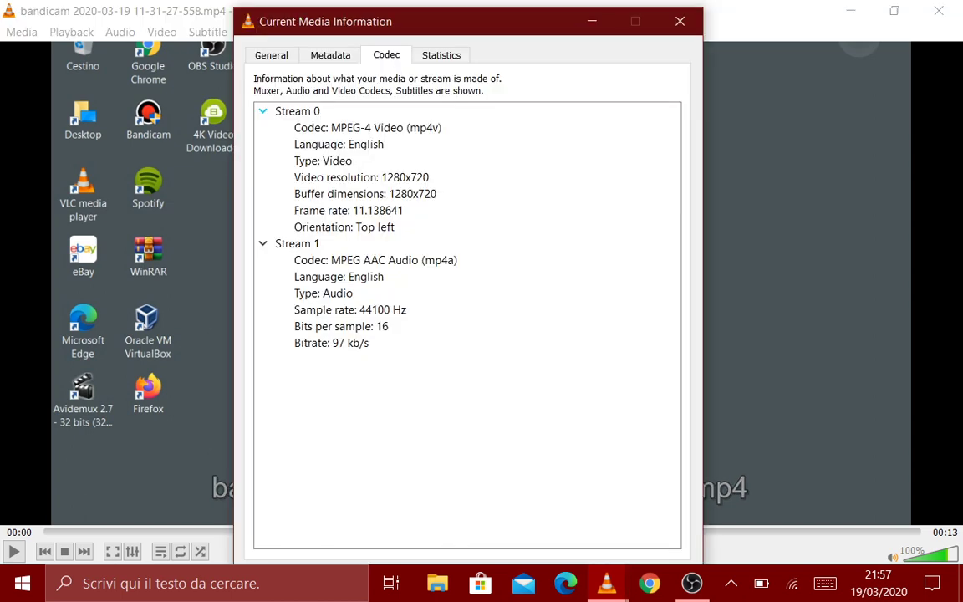
{"action": "left_click", "coordinate": [361, 177]}
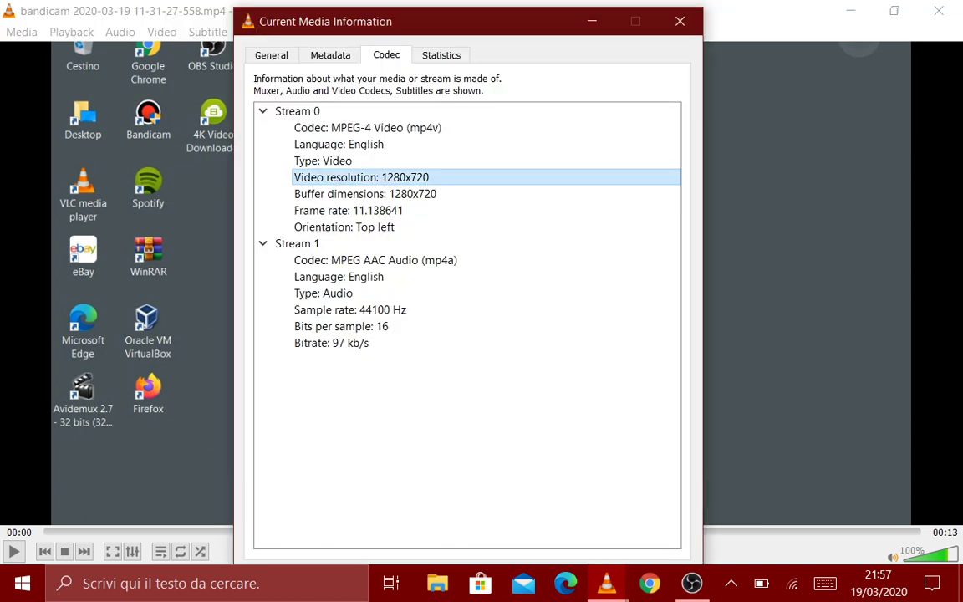
Close the original video's media information and player, and open the 480p SD video in VLC.
{"action": "key", "text": "Escape"}
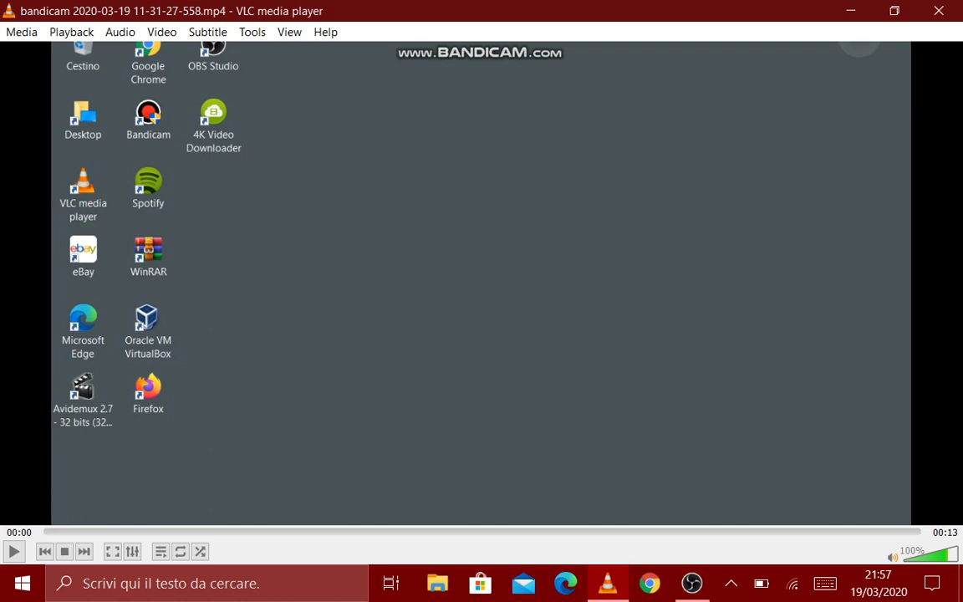
{"action": "key", "text": "alt+F4"}
{"action": "left_click", "coordinate": [181, 242]}
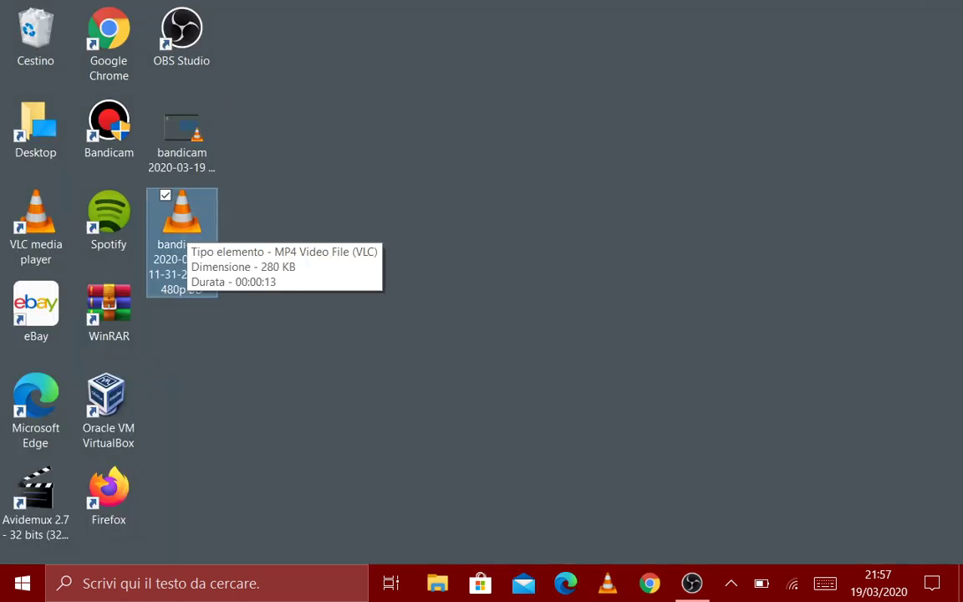
{"action": "key", "text": "Return"}
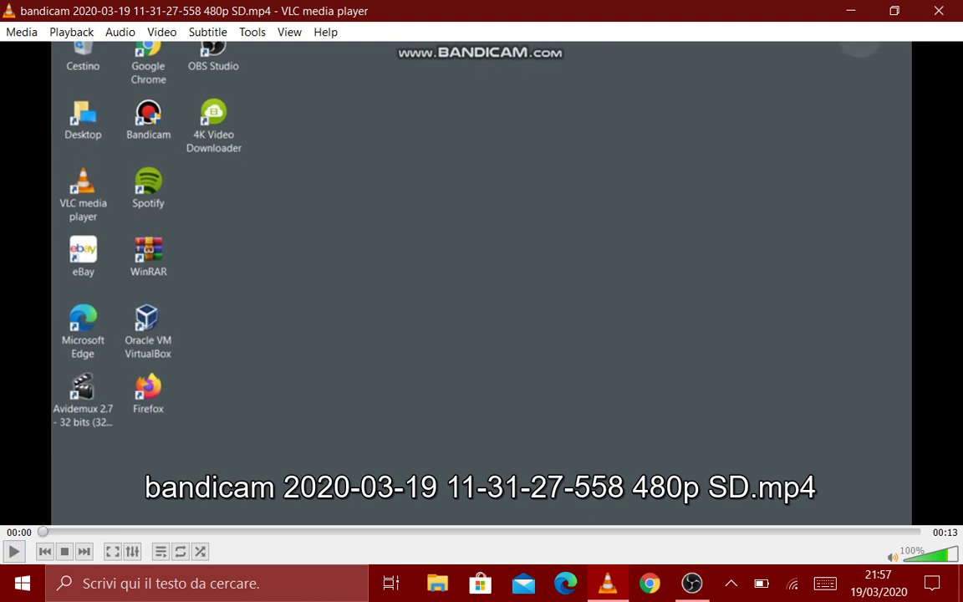
Check the 480p SD video's resolution in the codec information, and close the information window and the player.
{"action": "left_click", "coordinate": [253, 32]}
{"action": "left_click", "coordinate": [307, 112]}
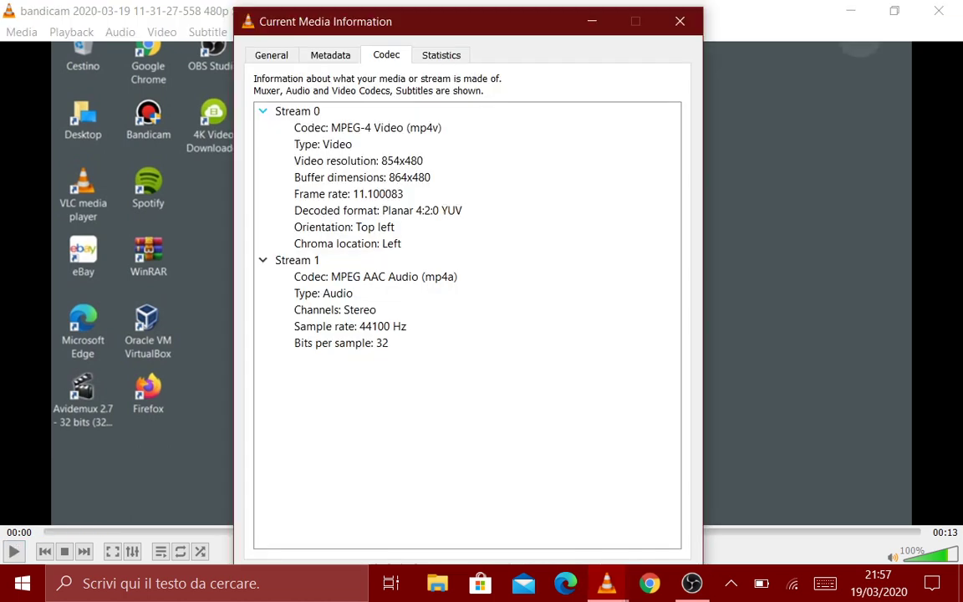
{"action": "left_click", "coordinate": [358, 160]}
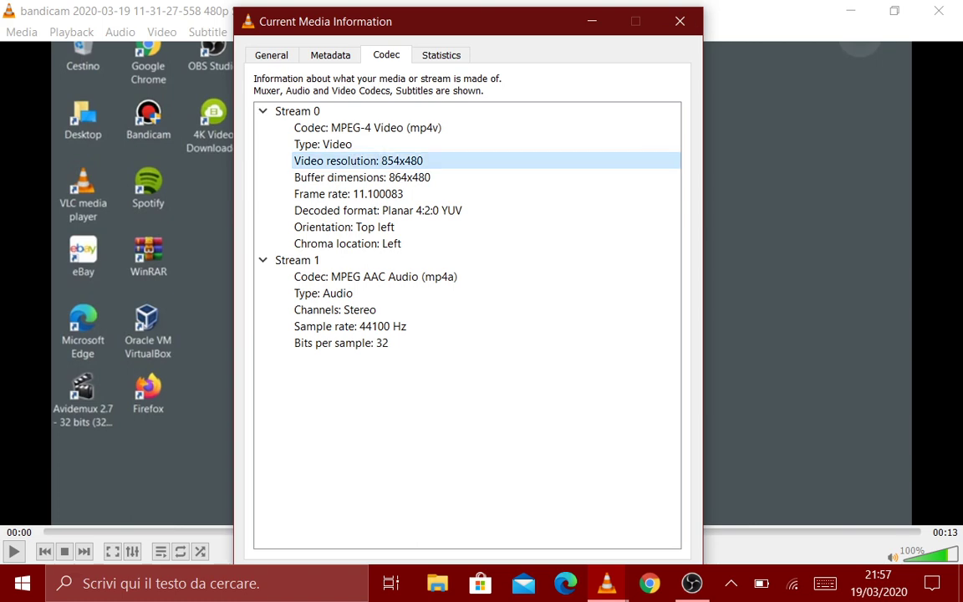
{"action": "left_click", "coordinate": [680, 21]}
{"action": "left_click", "coordinate": [939, 10]}
{"action": "left_click", "coordinate": [939, 7]}
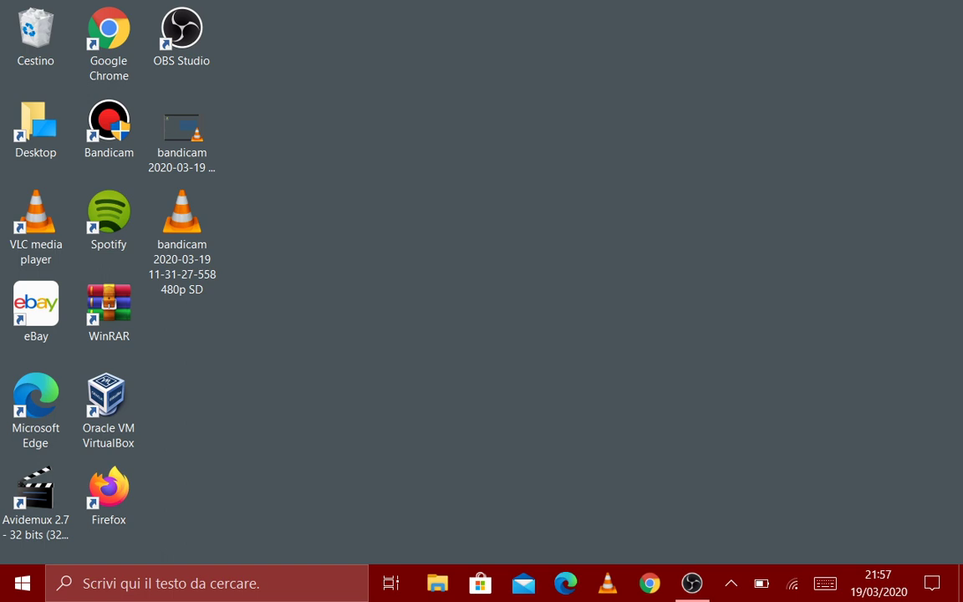
Deselect the video file and refresh the desktop.
{"action": "left_click", "coordinate": [302, 182]}
{"action": "right_click", "coordinate": [301, 188]}
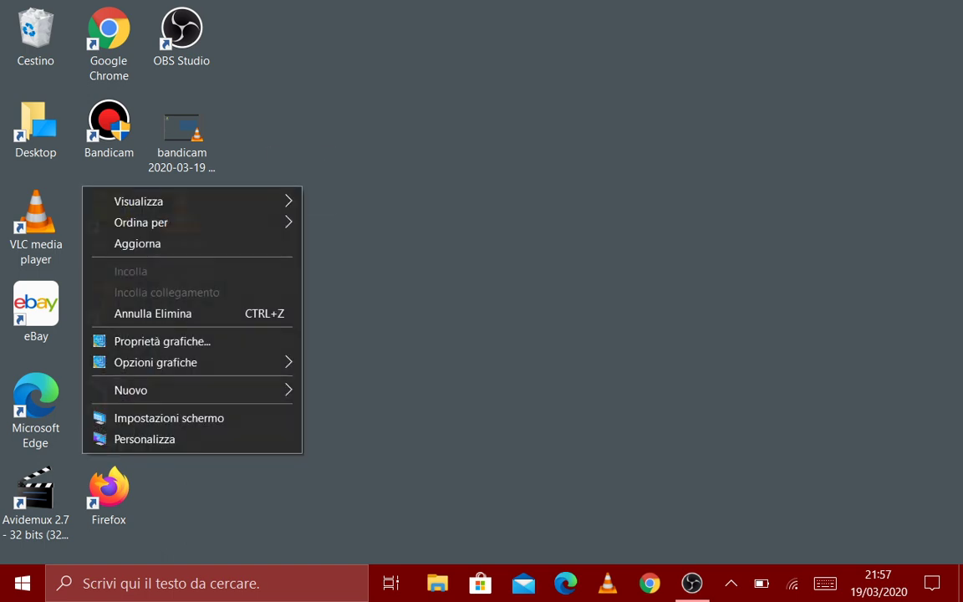
{"action": "left_click", "coordinate": [158, 244]}
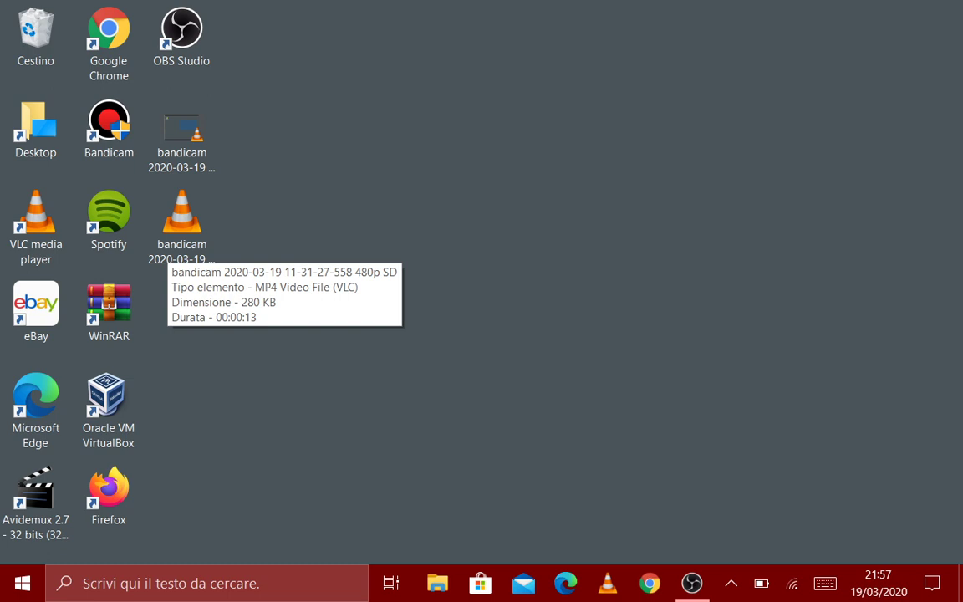
{"action": "left_click_drag", "start_coordinate": [362, 110], "coordinate": [466, 406]}
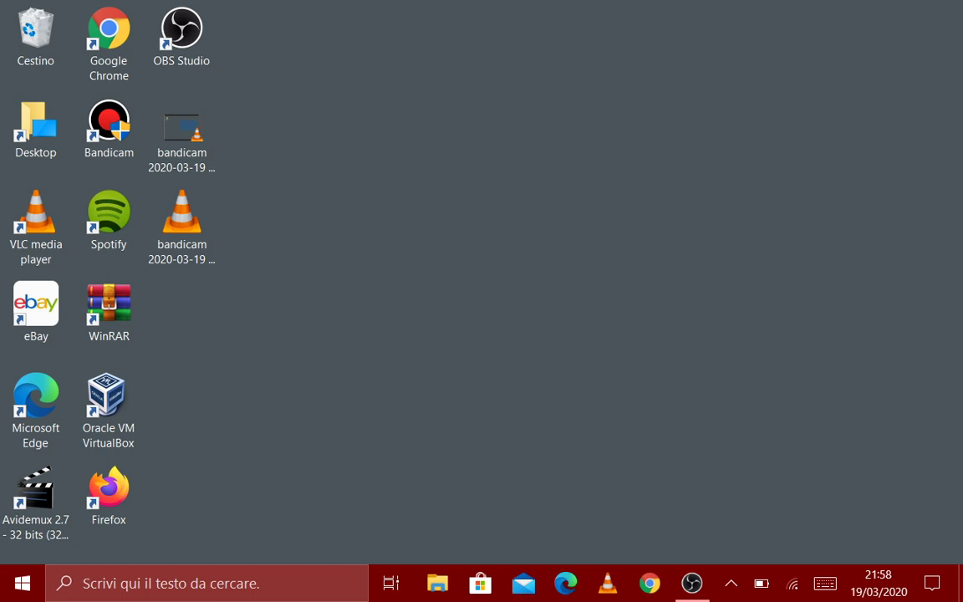
{"action": "left_click", "coordinate": [692, 583]}
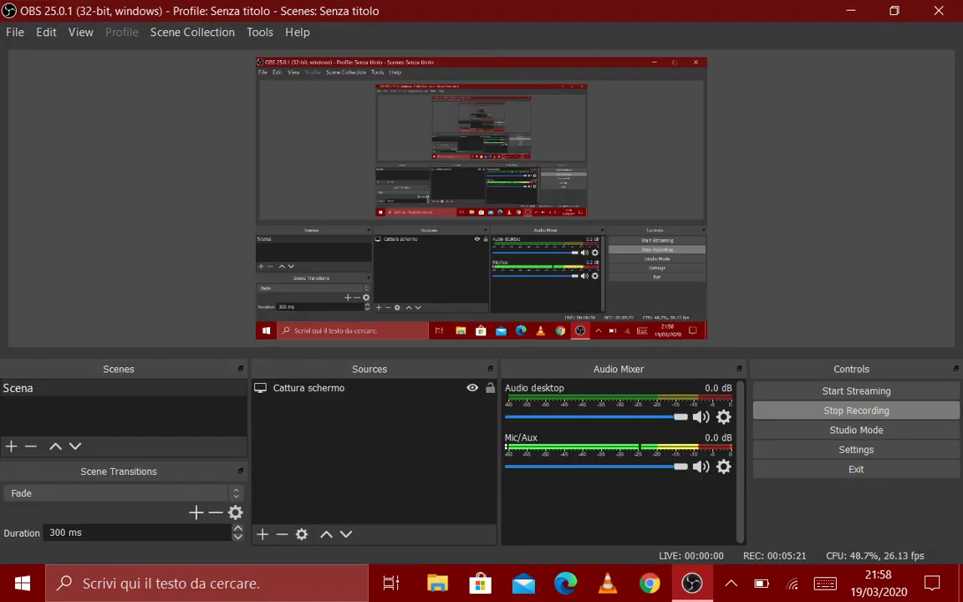